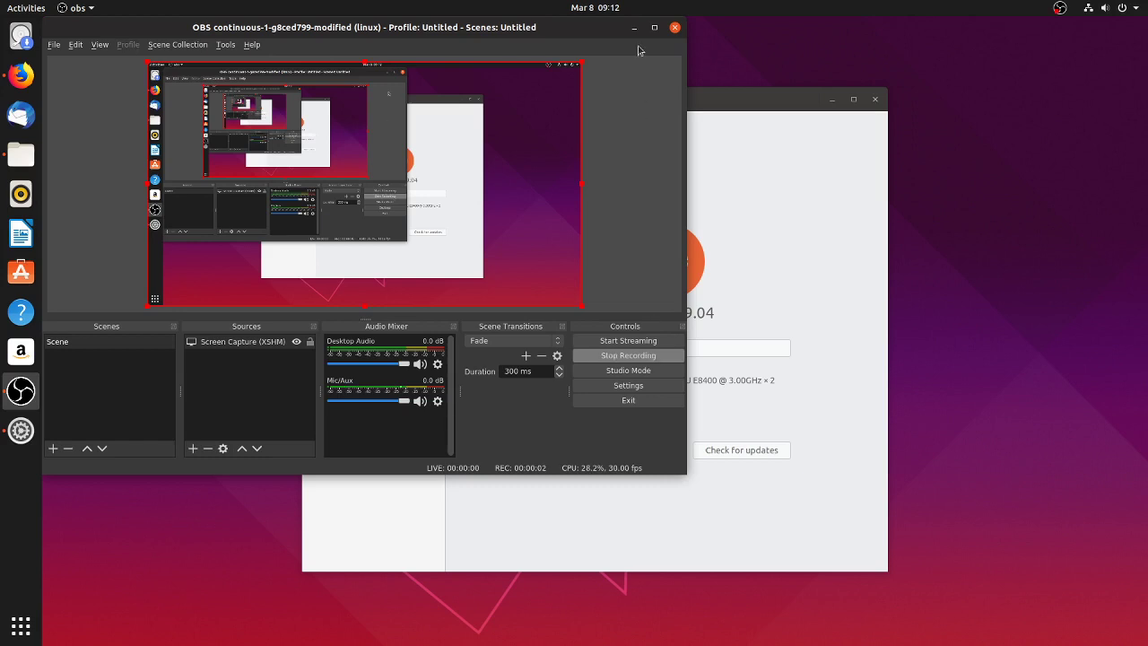
Clear the desktop by hiding the OBS recording window and closing the Downloads folder window
left_click(653, 27)
left_click(287, 293)
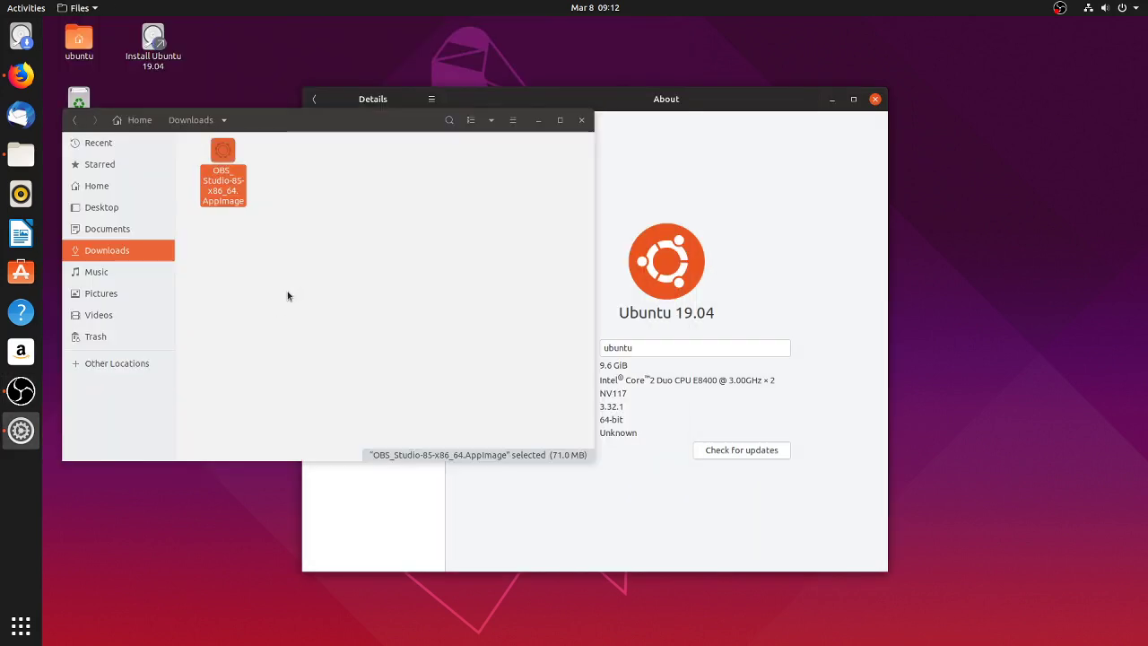
left_click(582, 120)
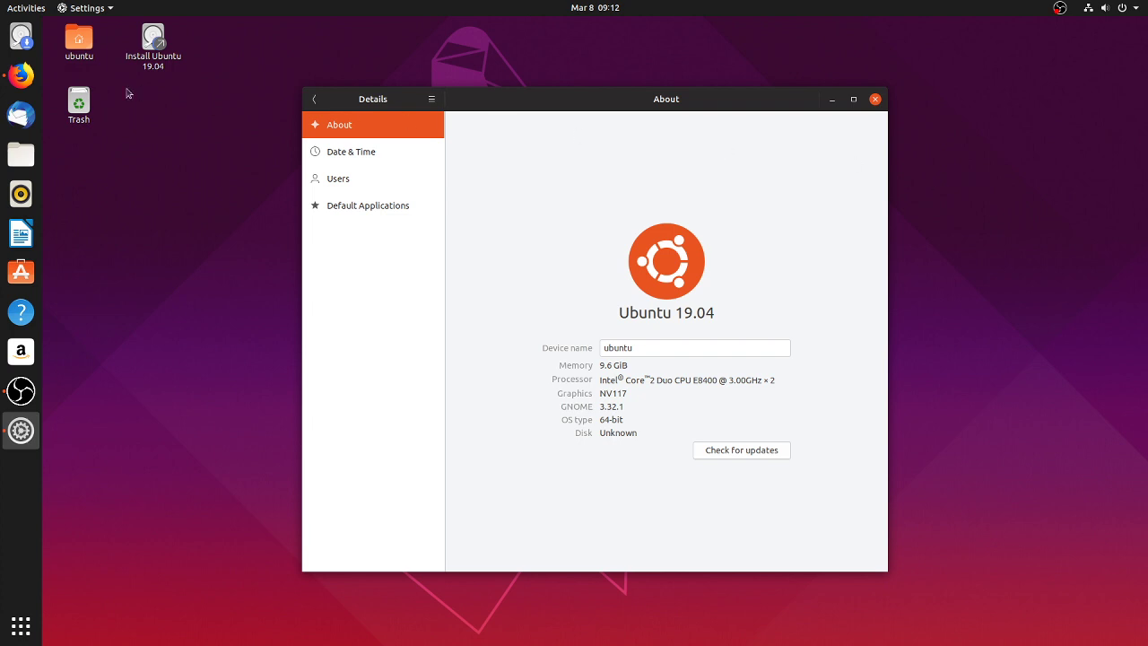
Switch to Firefox and open the Continuous build release of the probonopd/go-appimage repository
left_click(22, 76)
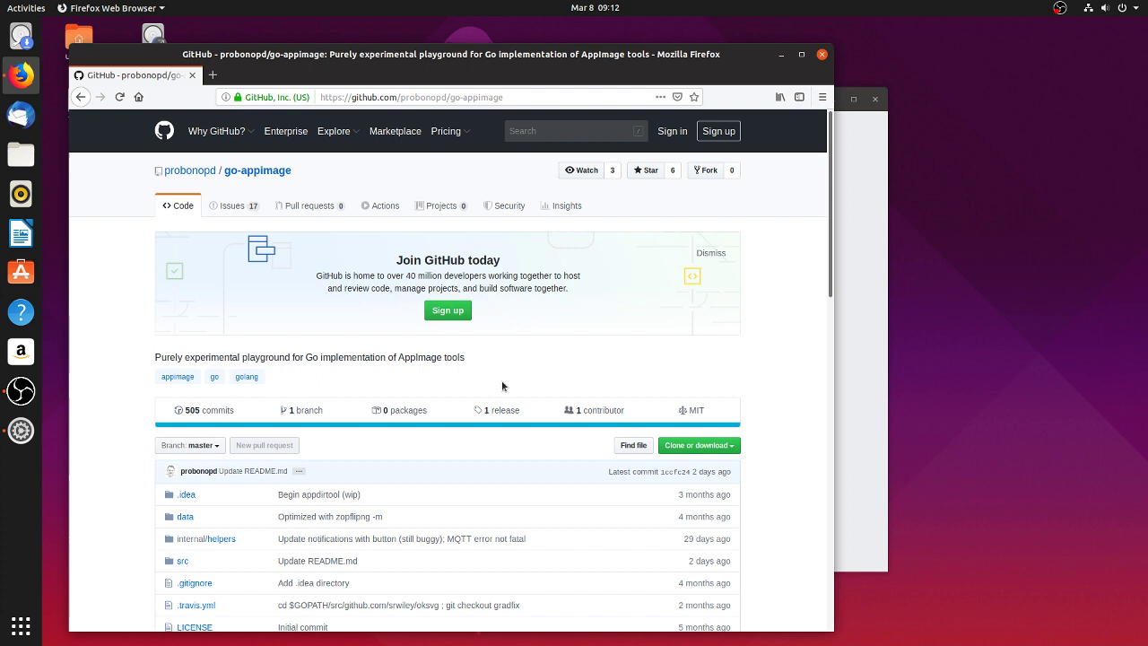
left_click(513, 411)
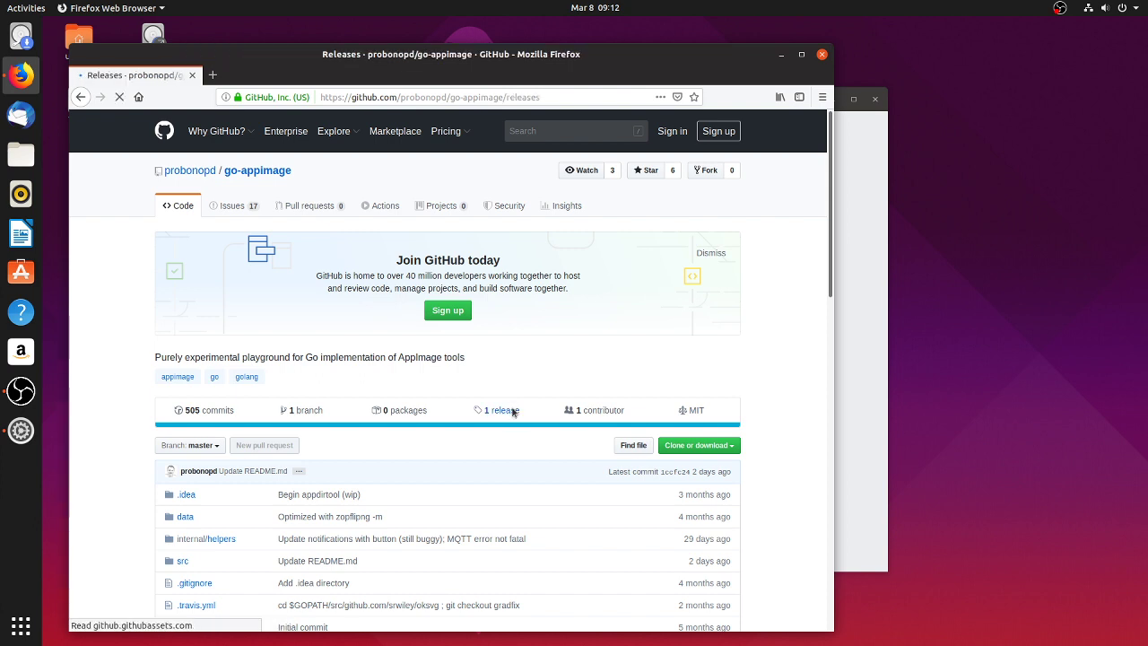
left_click(382, 411)
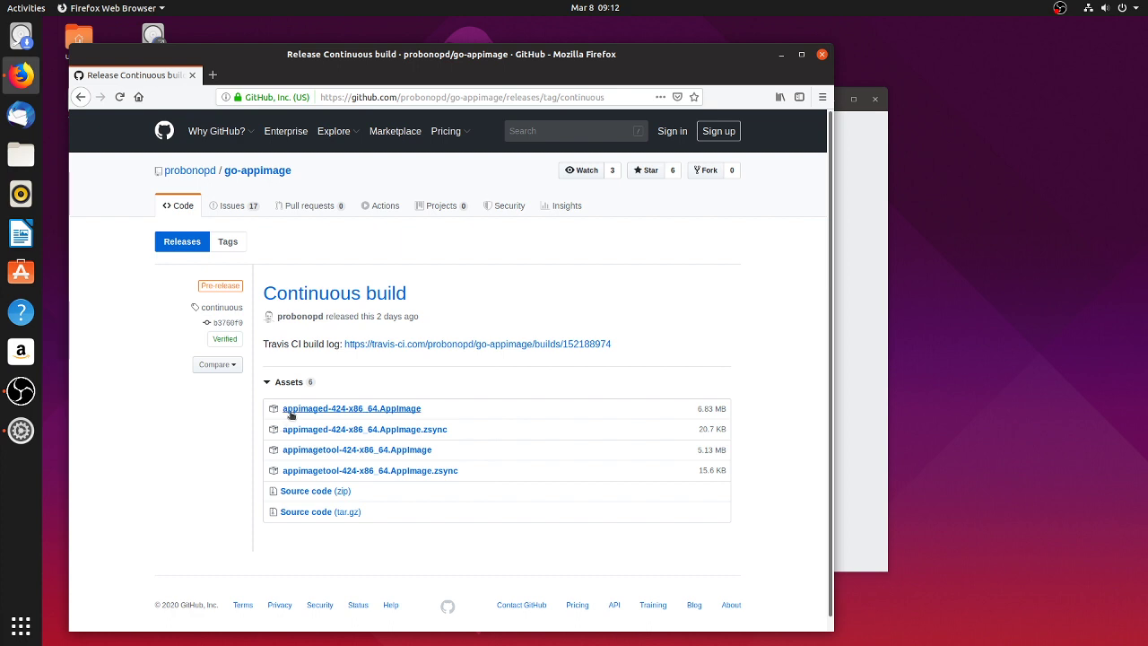
Download appimaged-424-x86_64.AppImage from the release assets, saving it as a file
left_click(292, 410)
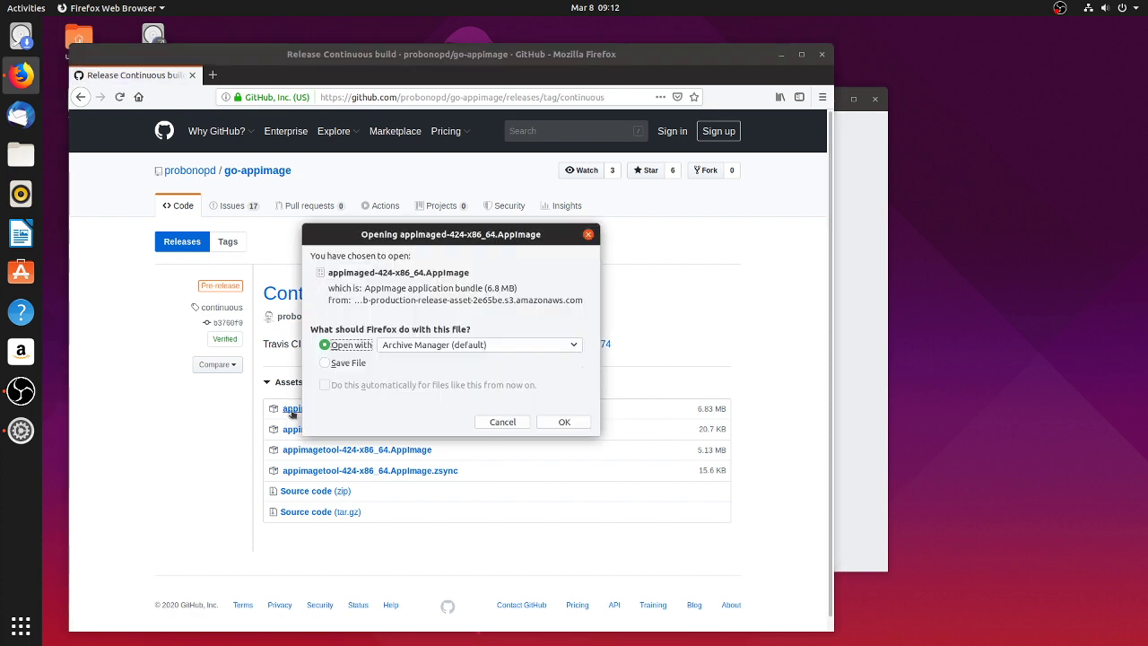
left_click(346, 364)
left_click(567, 421)
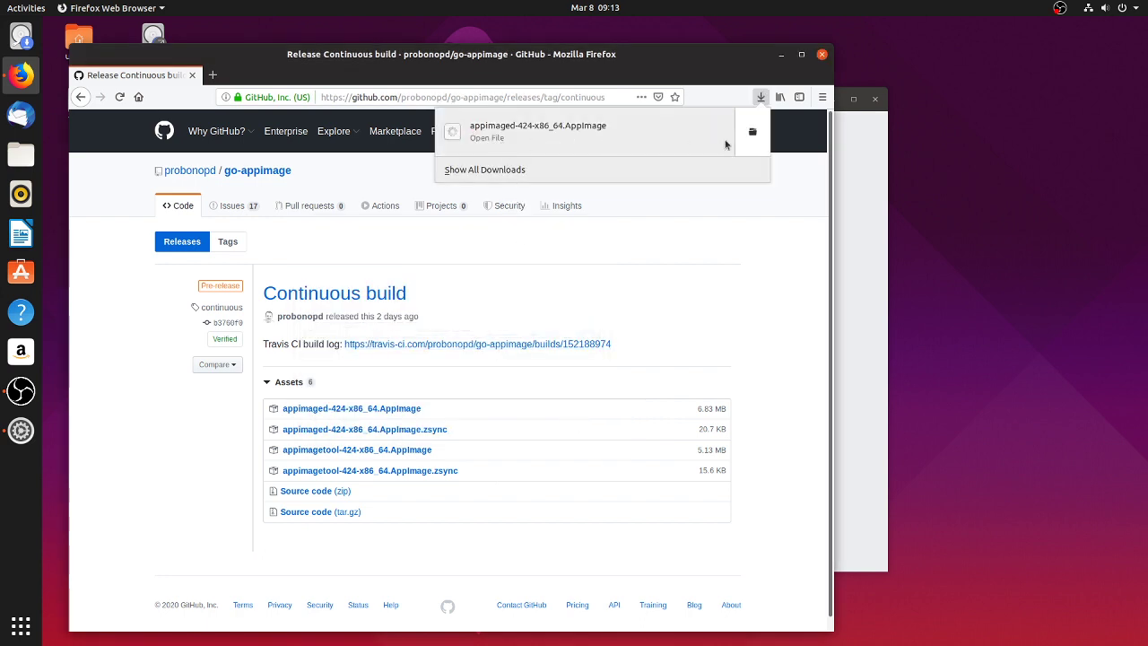
Show the downloaded appimaged AppImage in its containing folder and allow executing it as a program
left_click(753, 135)
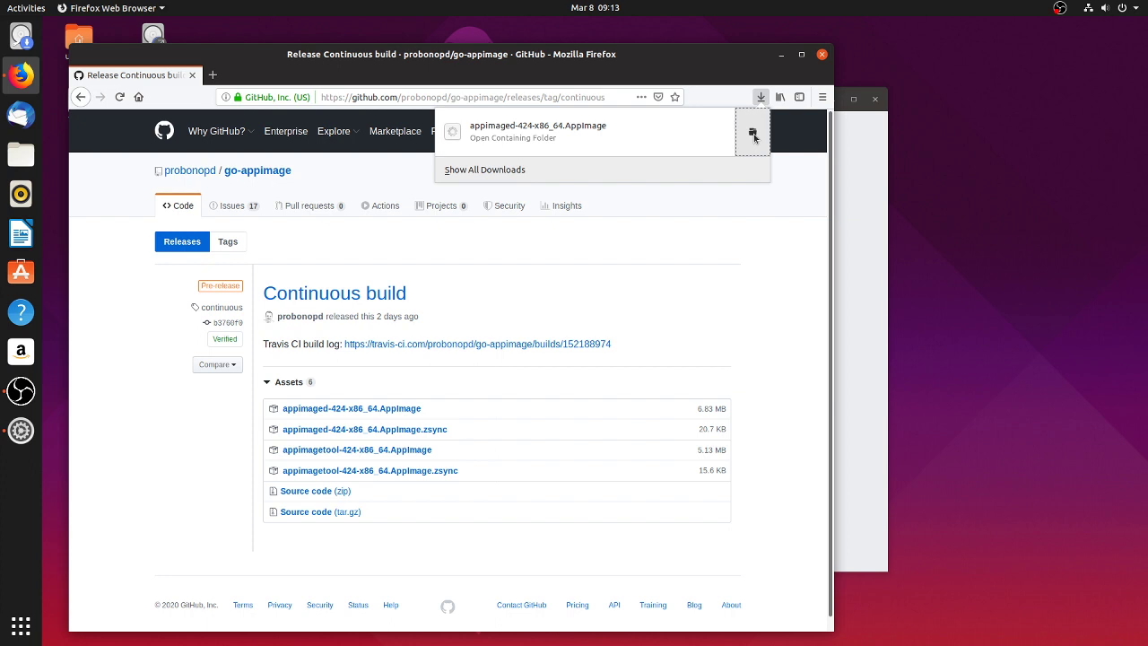
right_click(195, 108)
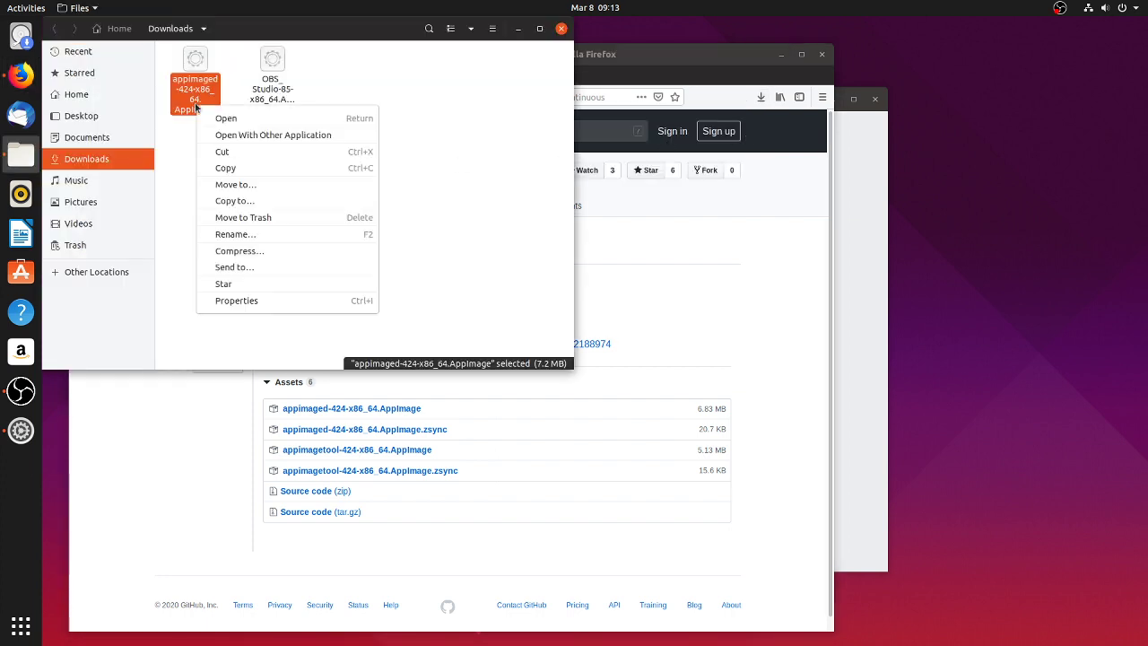
left_click(242, 302)
left_click(354, 106)
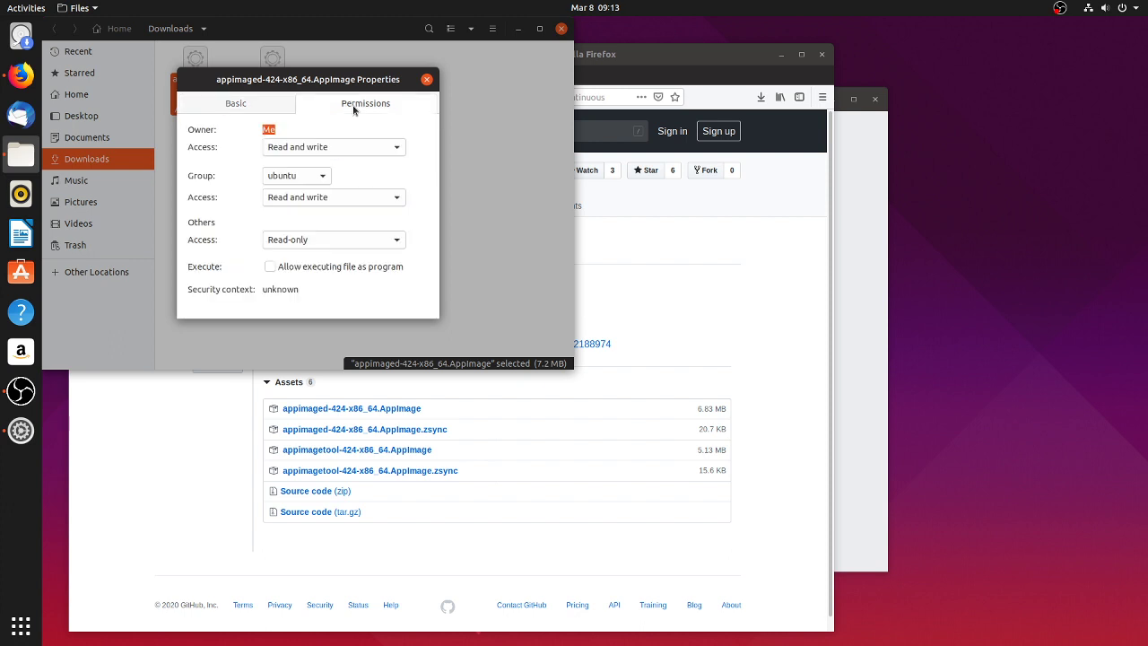
left_click(271, 267)
left_click(426, 79)
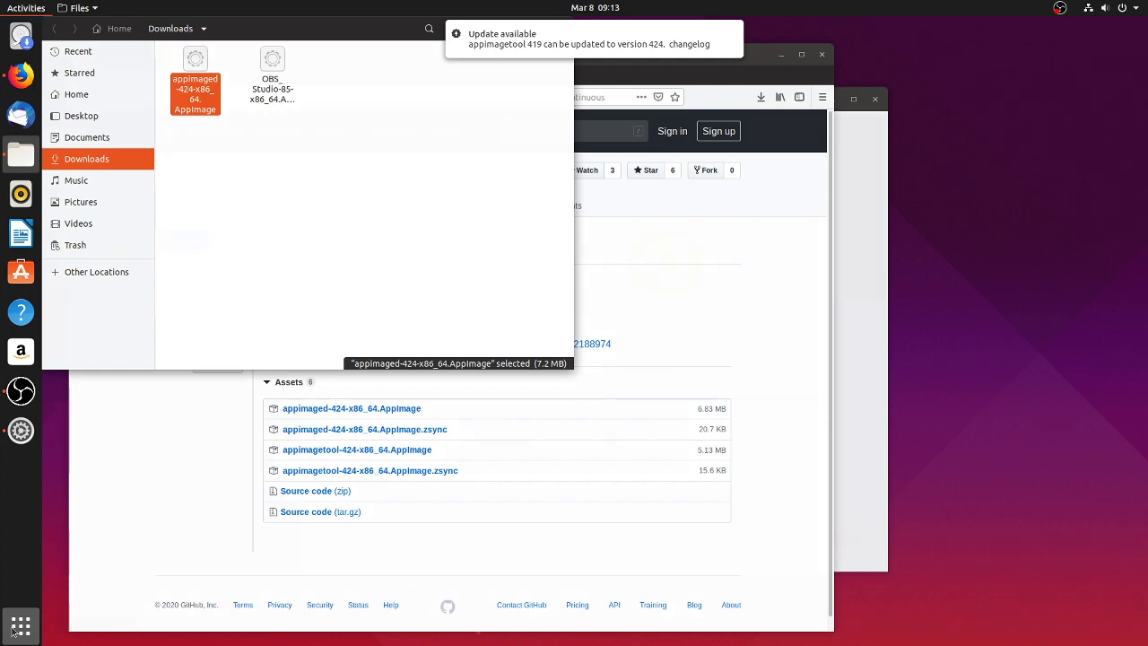
Browse the full applications overview for integrated AppImages, including a search for "appimage"
left_click(19, 626)
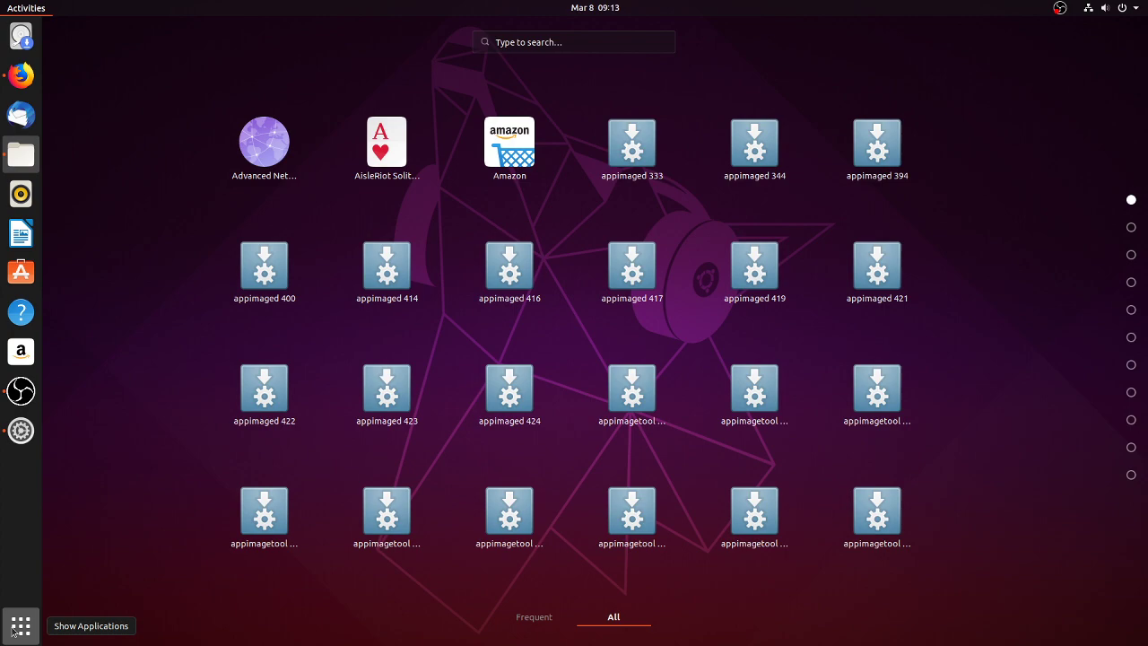
scroll(574, 304, "down", 10)
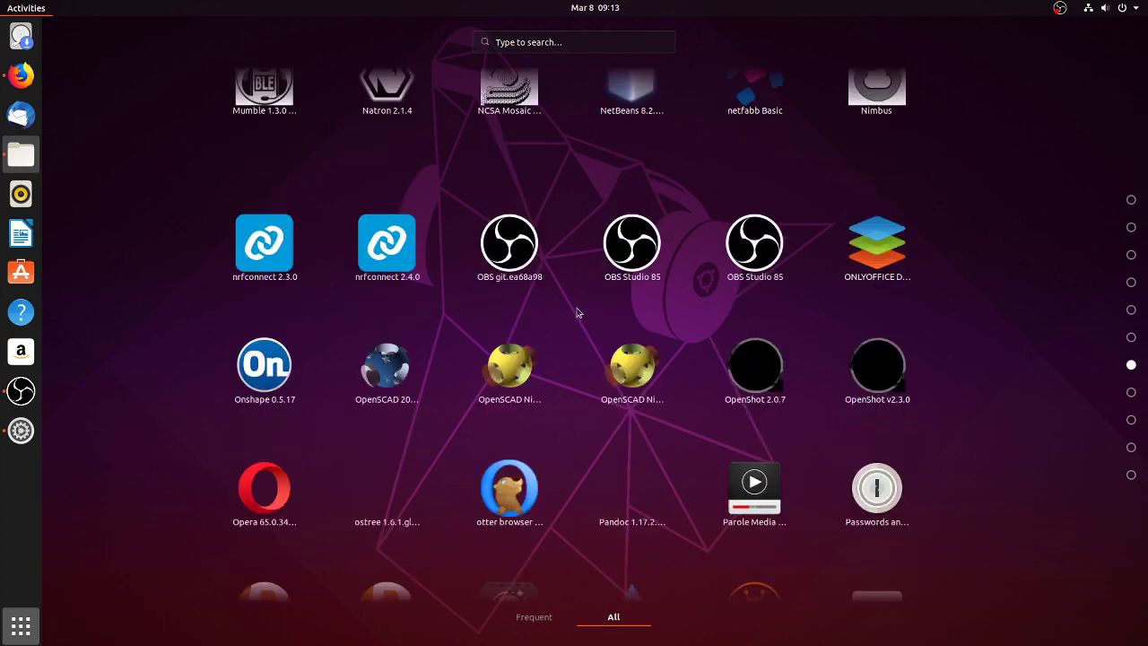
scroll(577, 312, "up", 10)
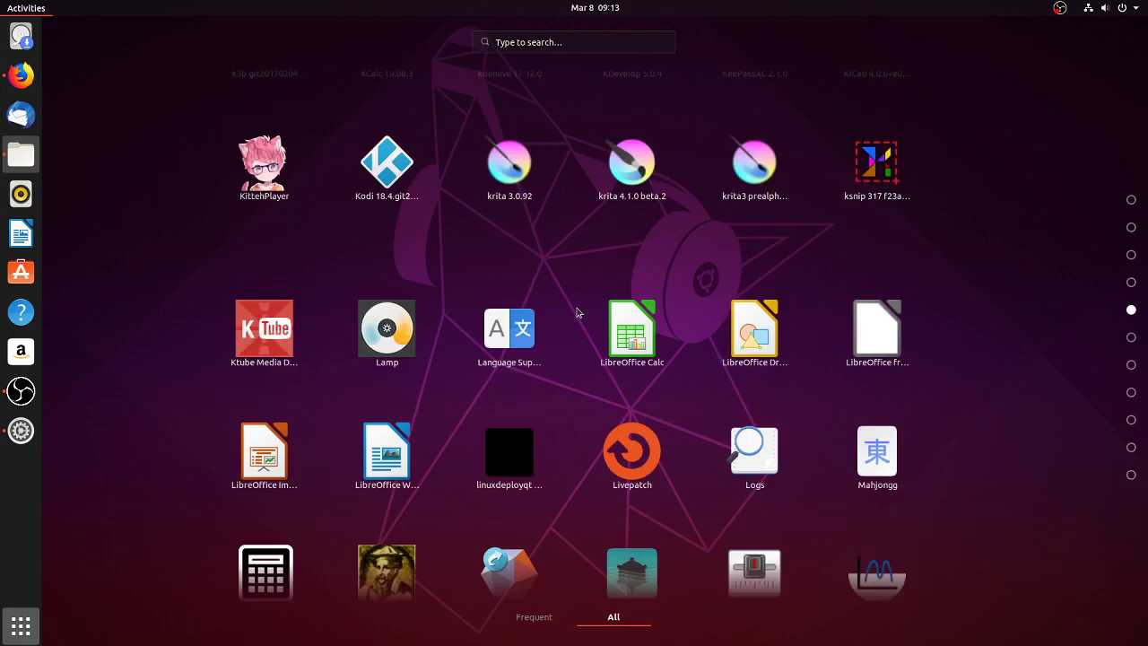
left_click(538, 42)
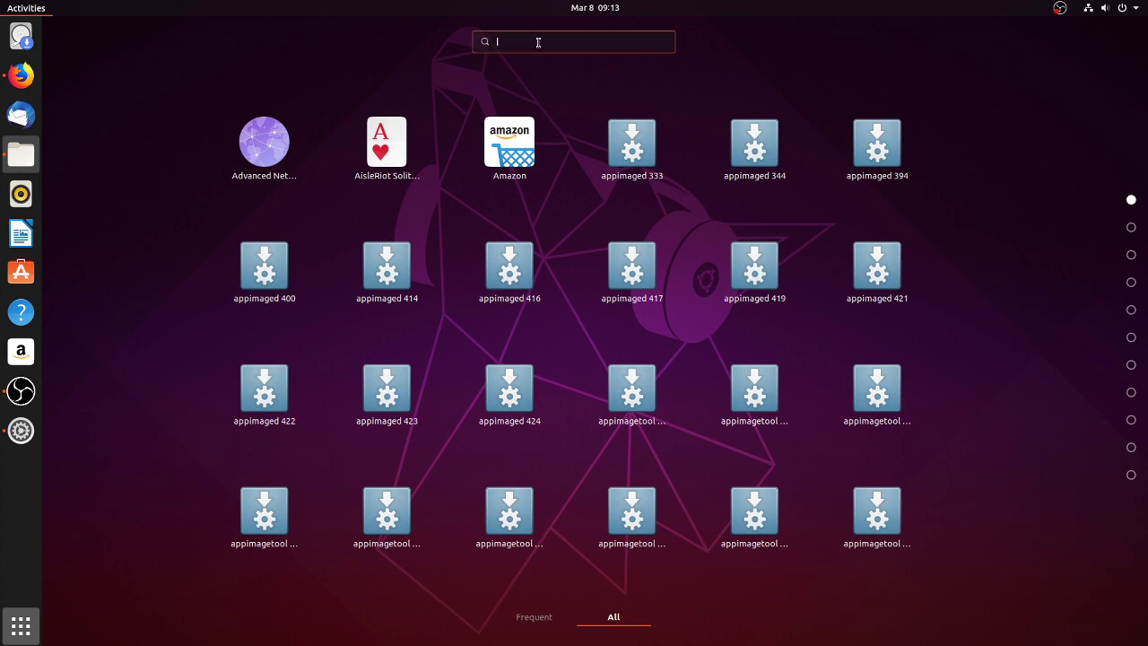
type("appimage")
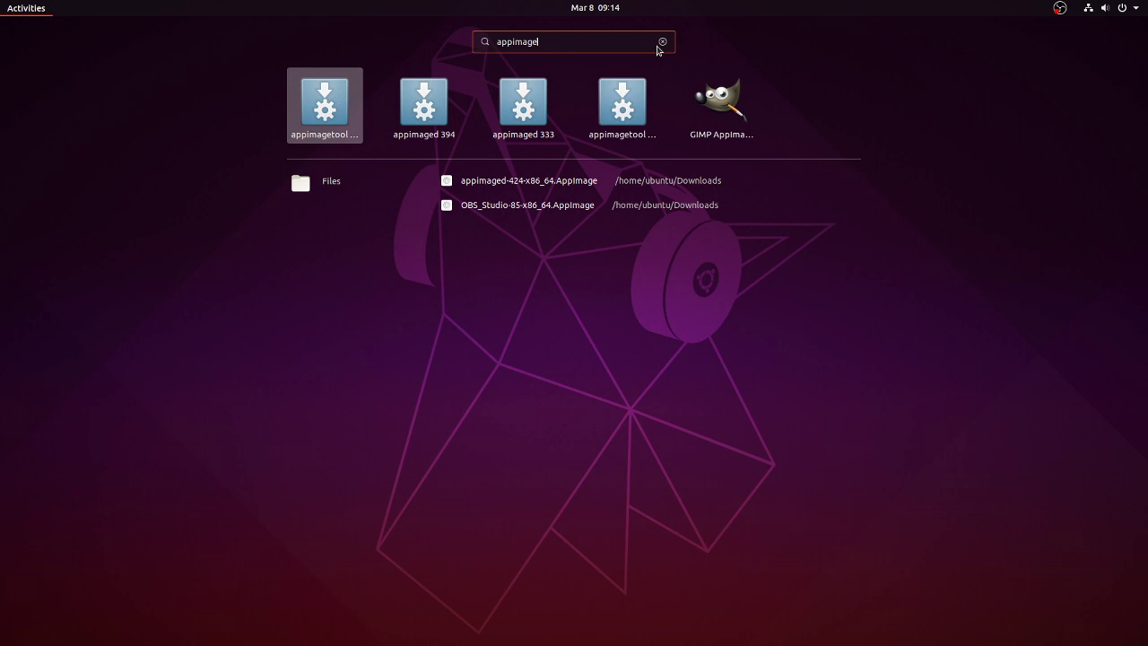
left_click(660, 43)
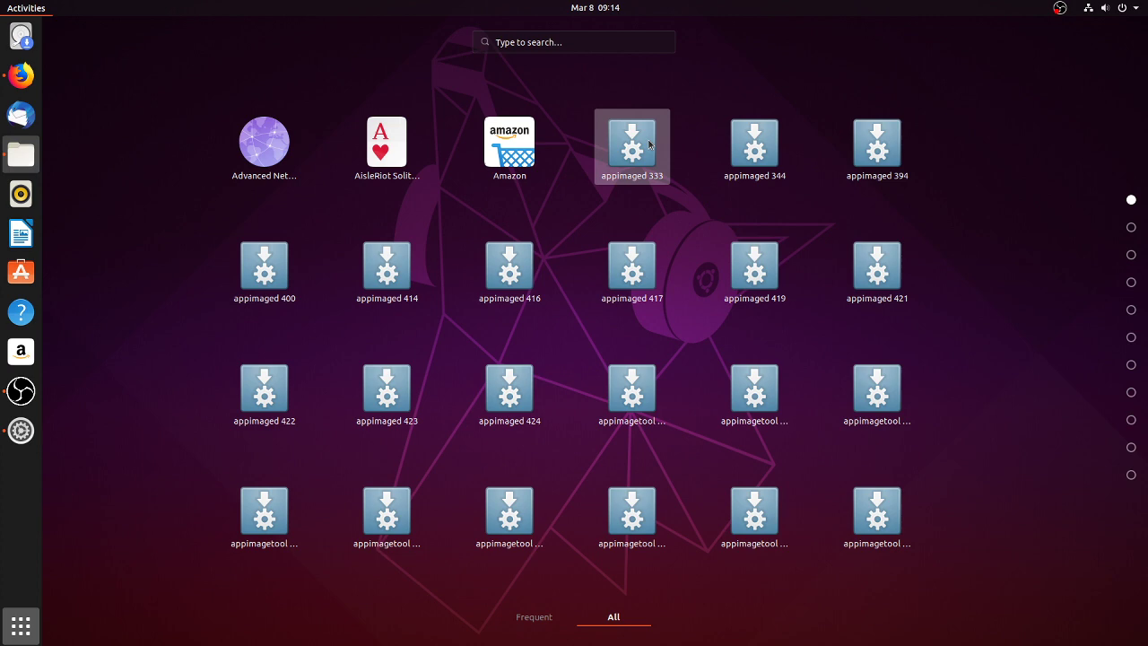
scroll(592, 322, "down", 2)
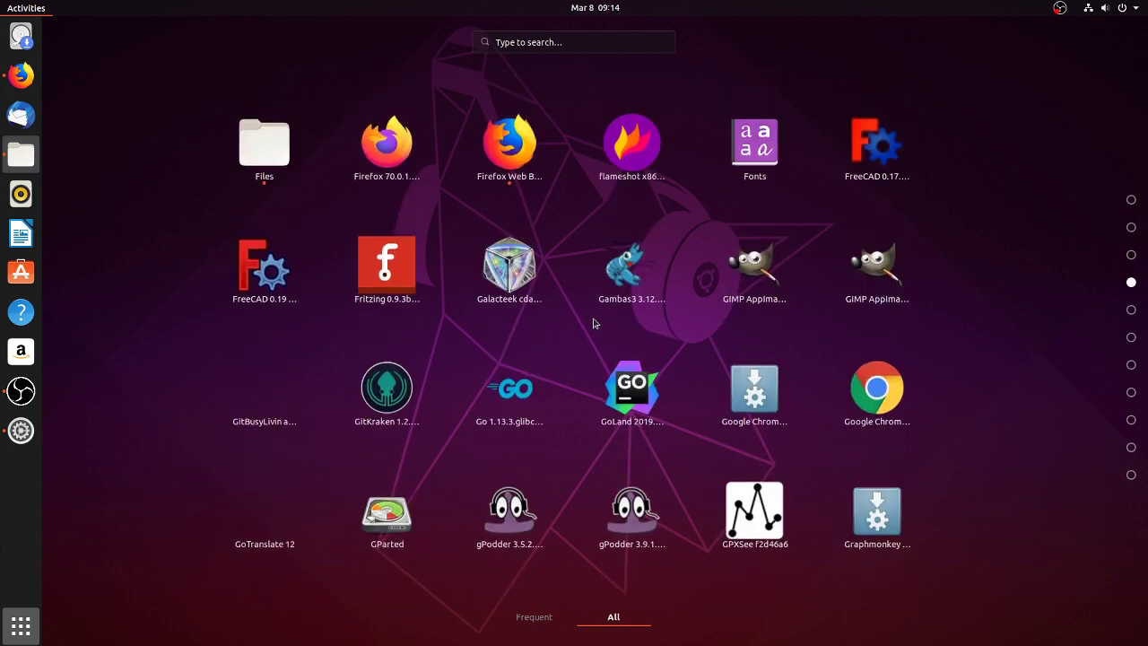
scroll(593, 323, "up", 2)
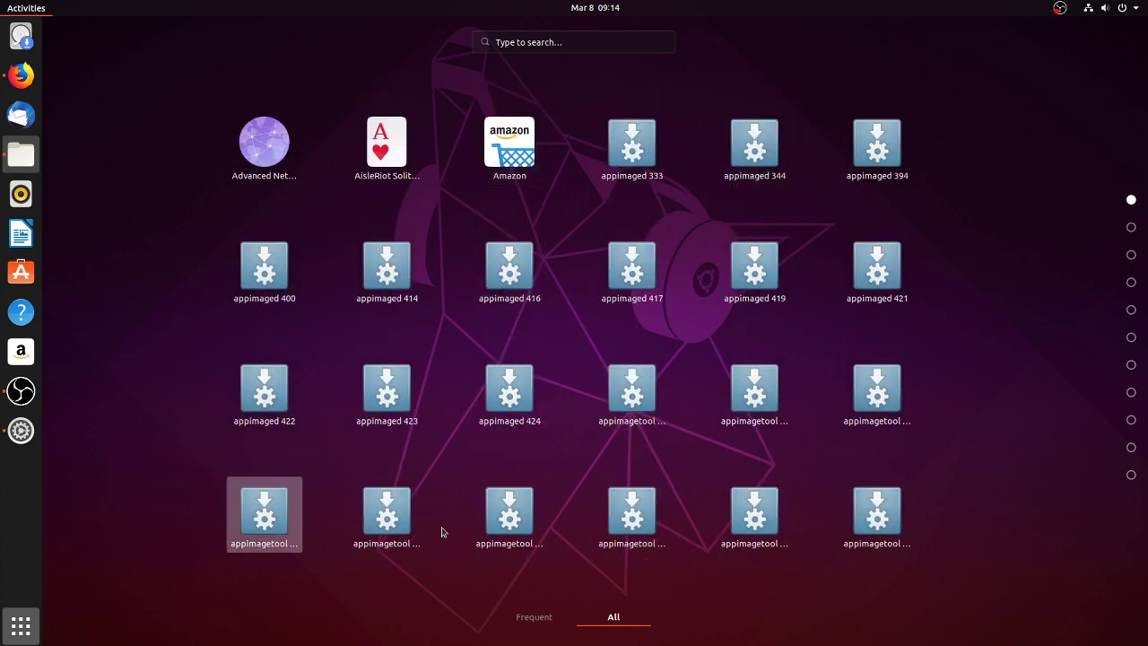
scroll(617, 236, "down", 6)
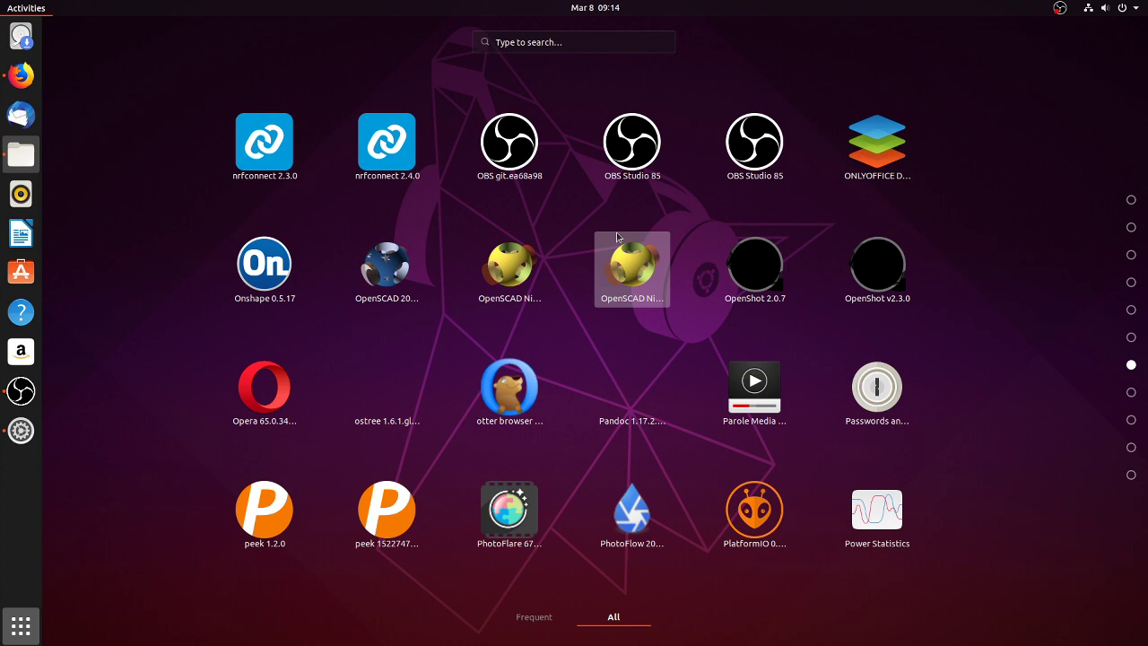
scroll(617, 237, "up", 6)
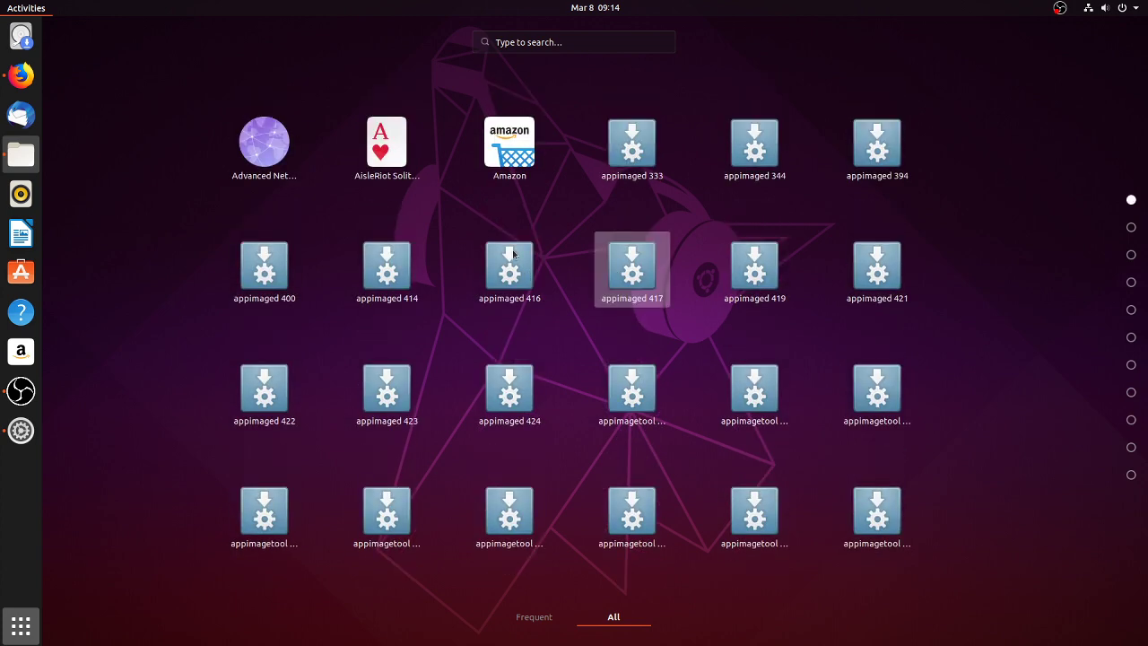
Update appimaged 333 from the applications overview, declining to open the new version, and return to the Downloads window
right_click(642, 144)
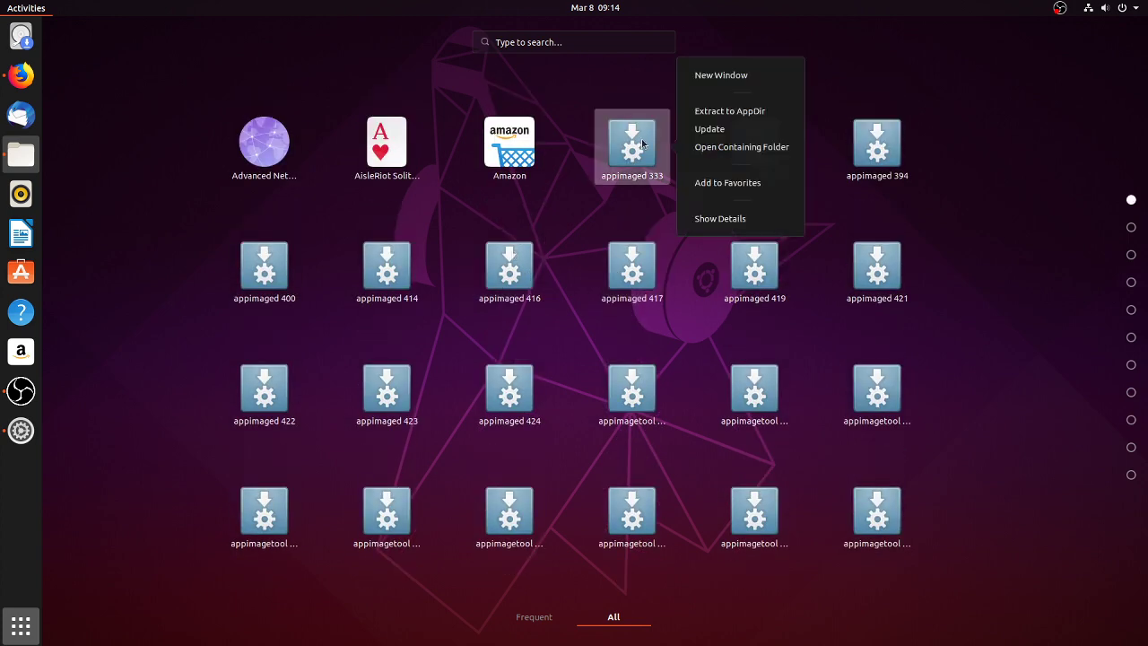
left_click(792, 130)
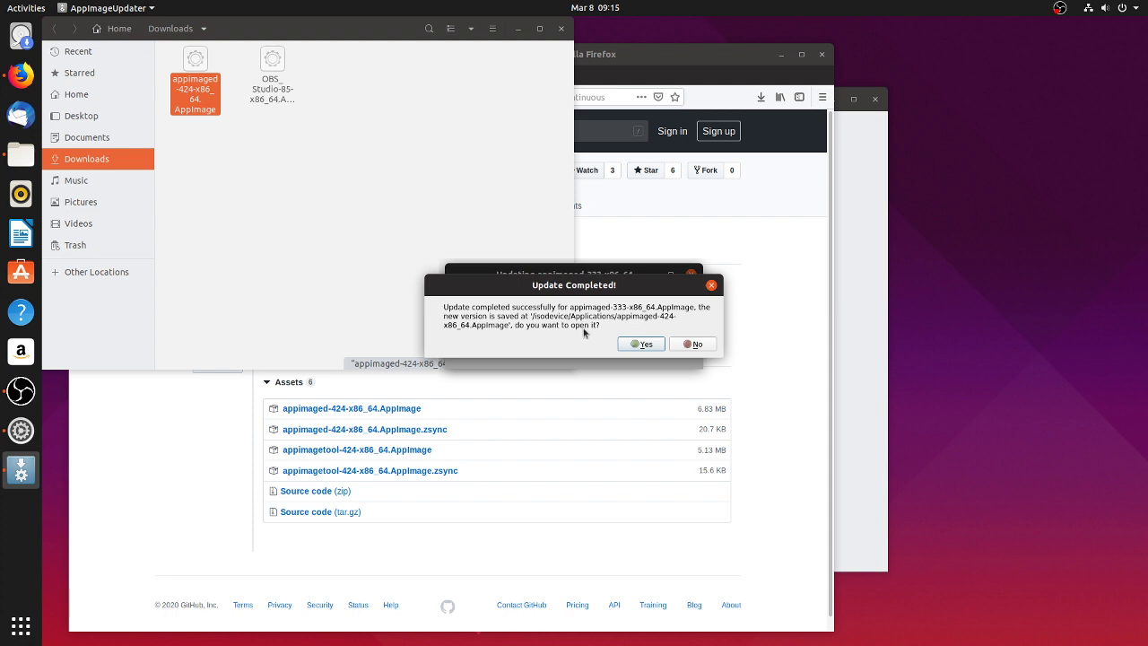
left_click(691, 344)
left_click(440, 264)
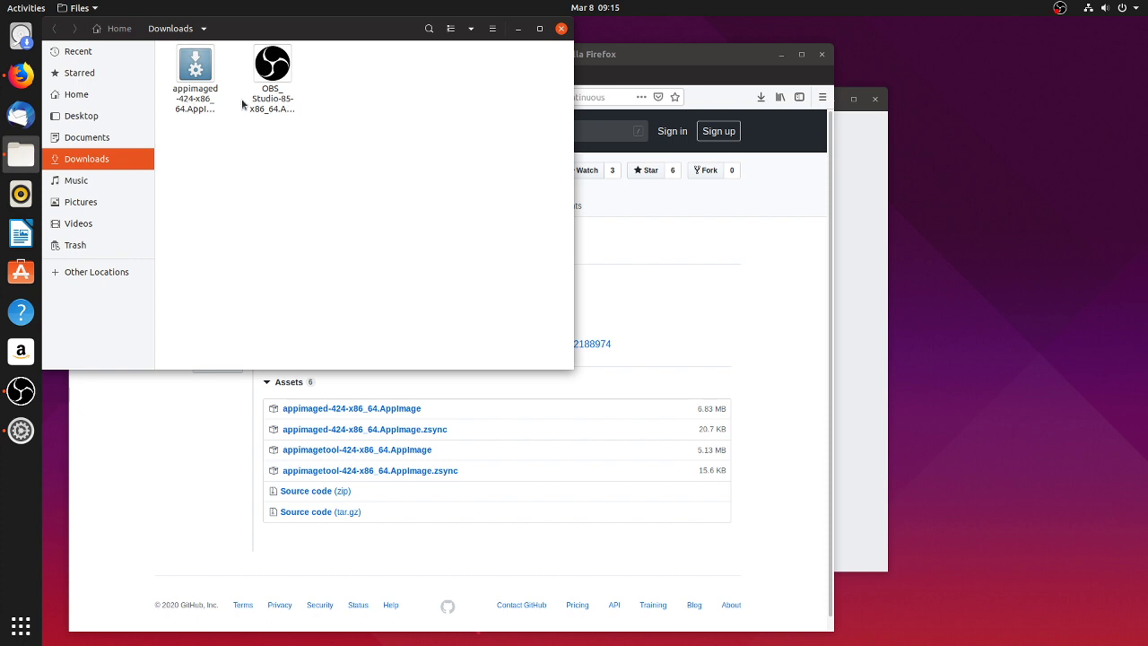
Download appimagetool-424-x86_64.AppImage from the release page as a saved file and bring the Downloads folder forward
left_click(183, 475)
left_click(305, 450)
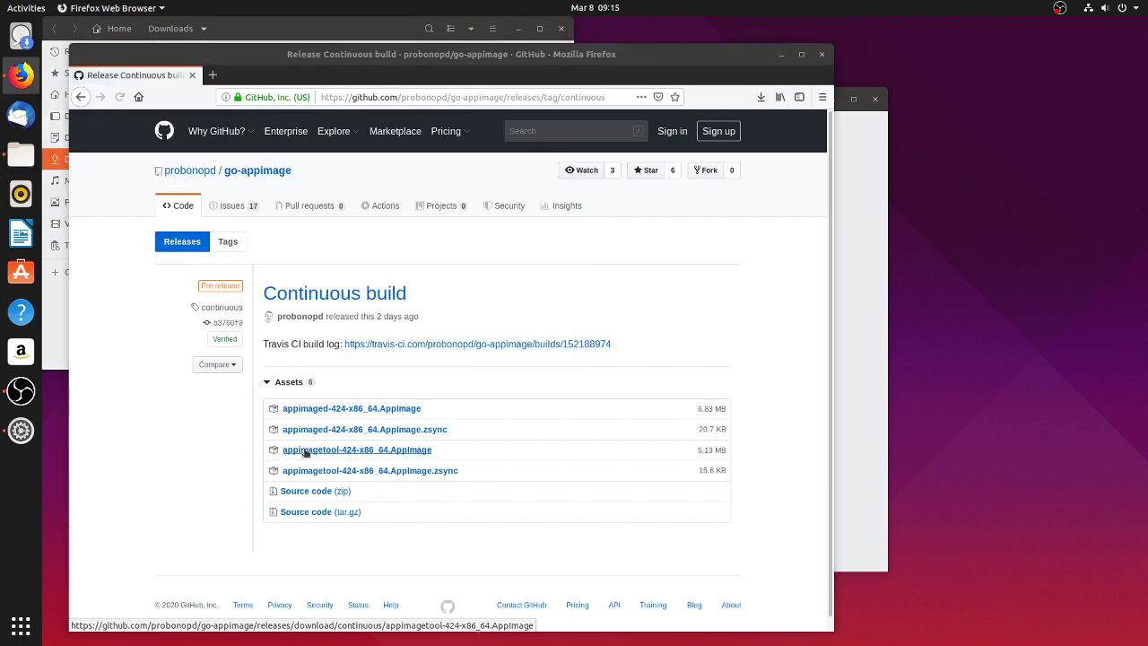
left_click(333, 363)
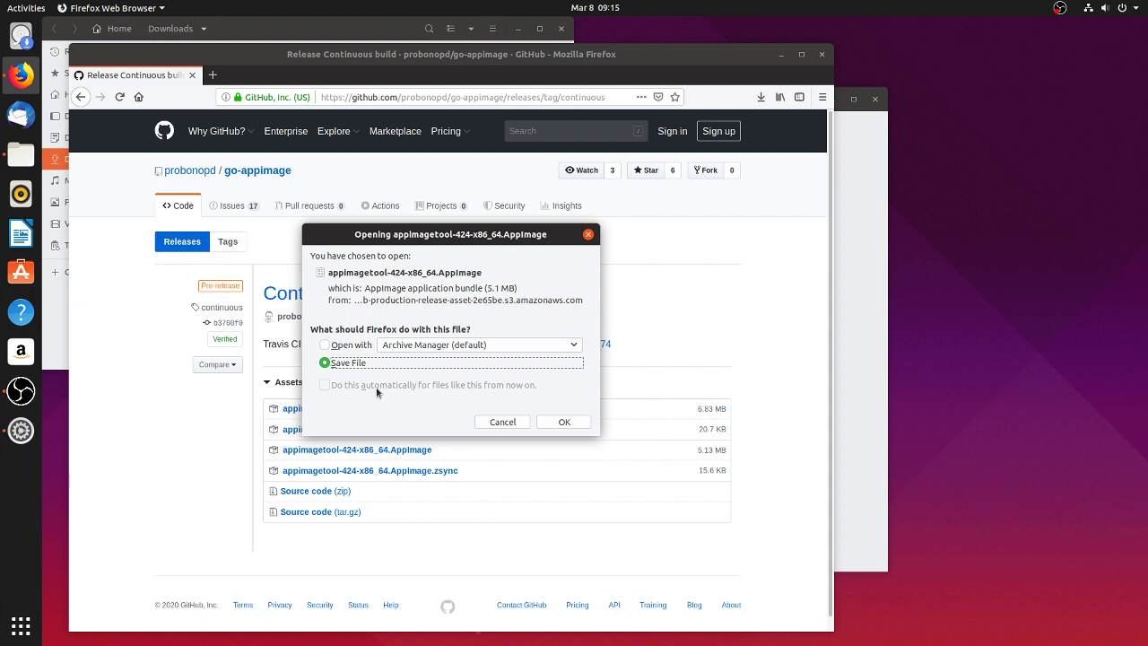
left_click(562, 421)
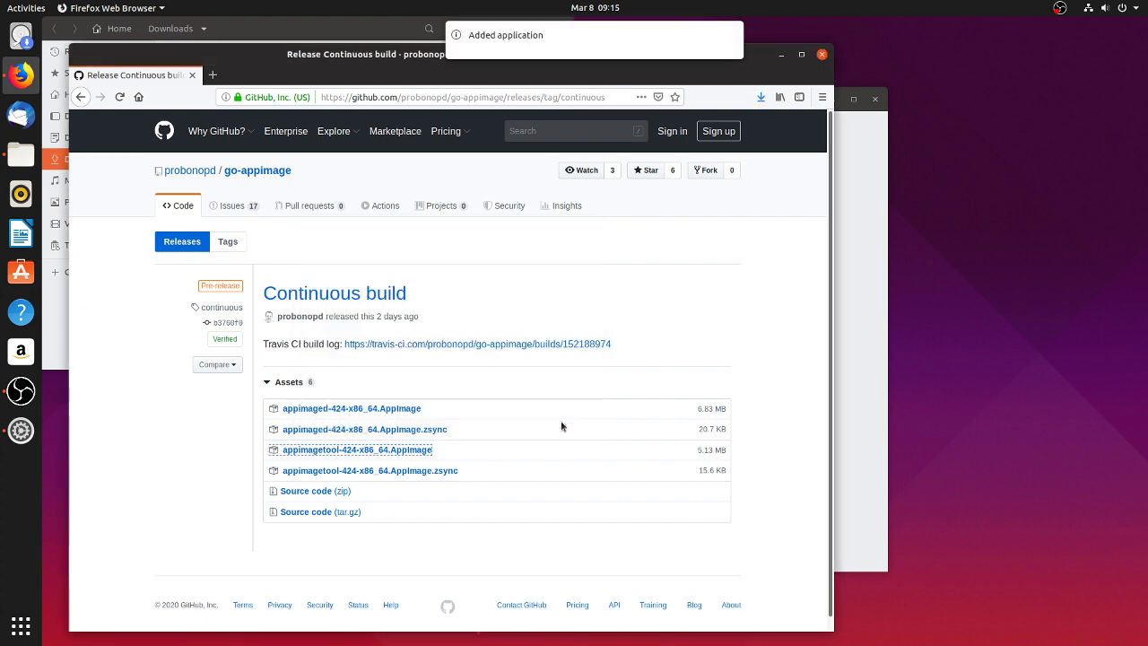
mouse_move(499, 46)
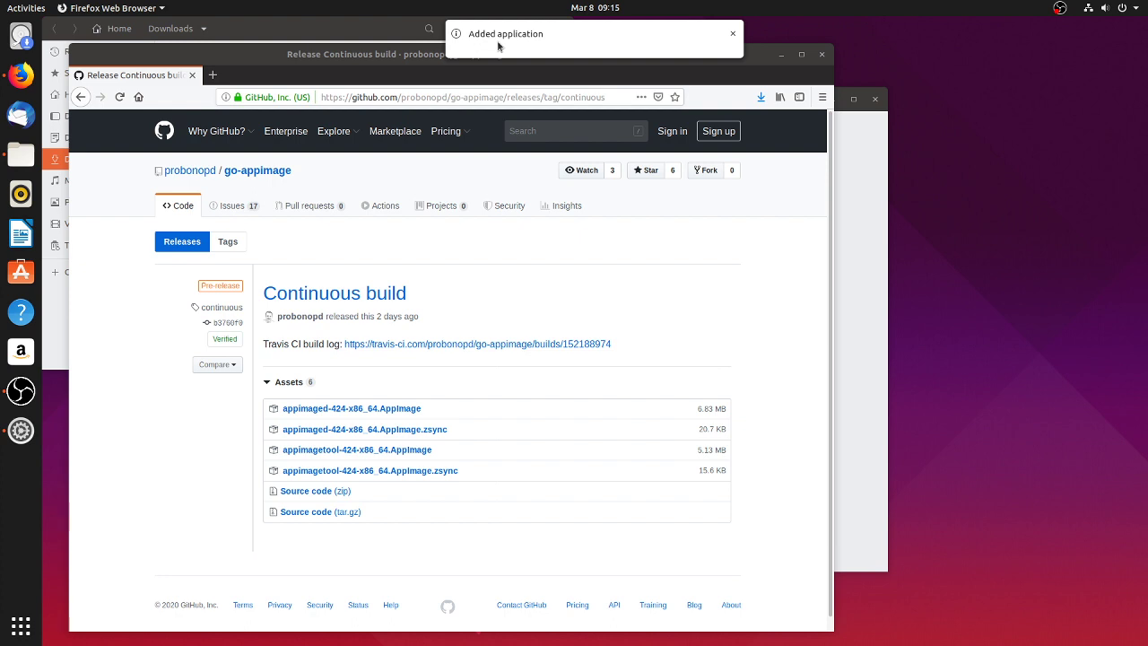
left_click(314, 31)
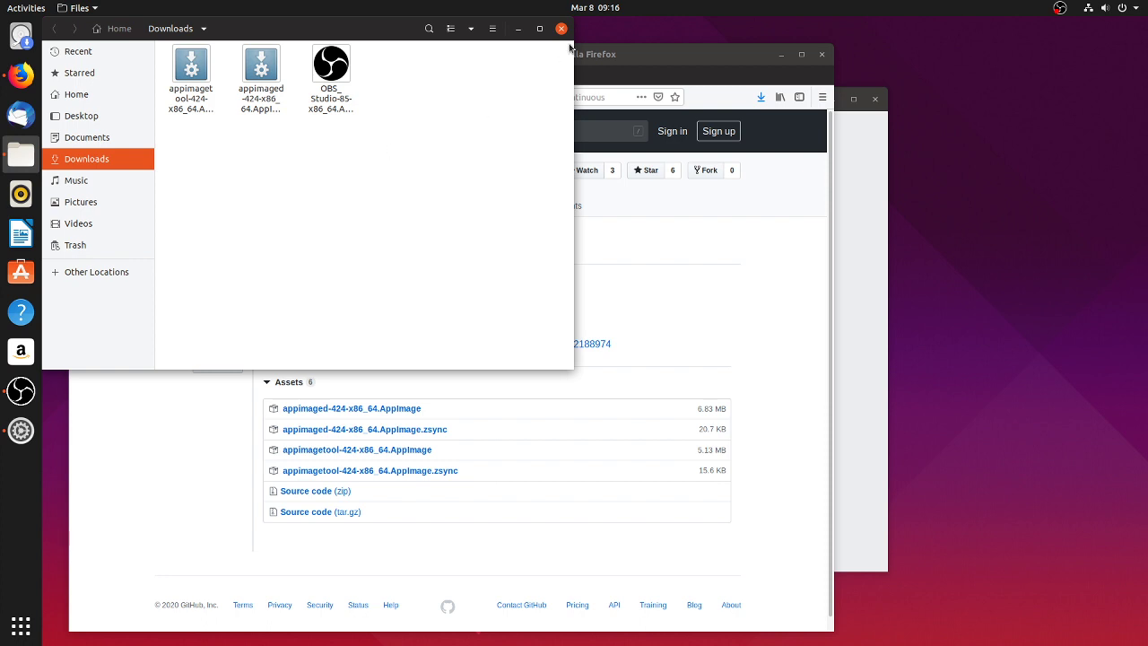
Review the desktop notification list, clear the appimagetool "Update available" entry, and close the list
left_click(595, 10)
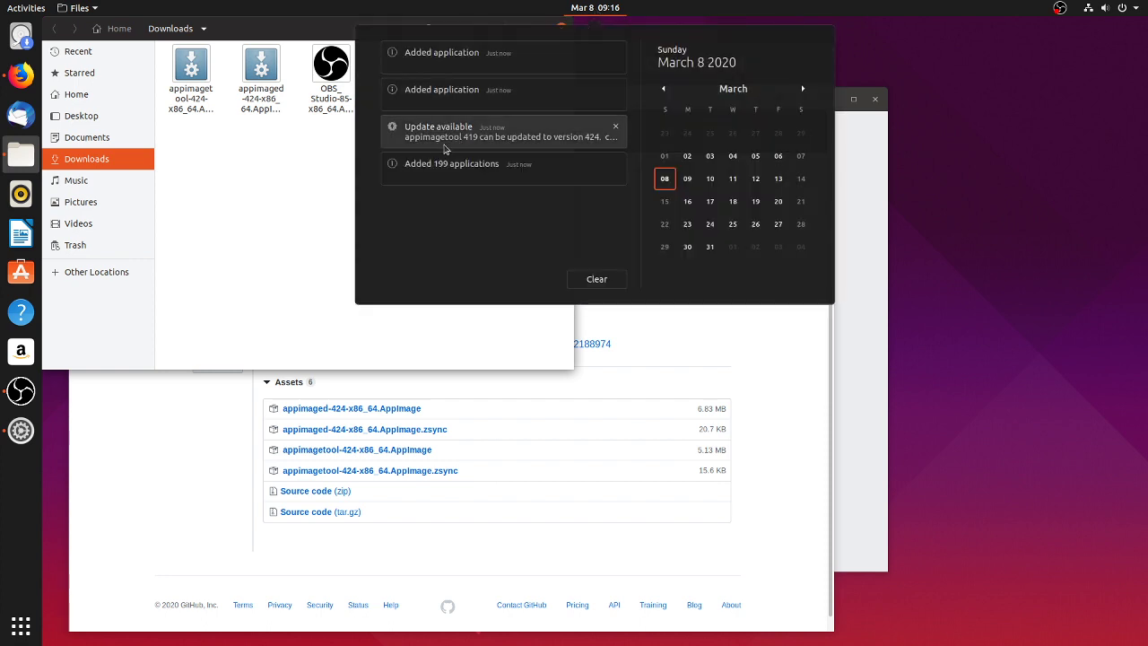
left_click(501, 145)
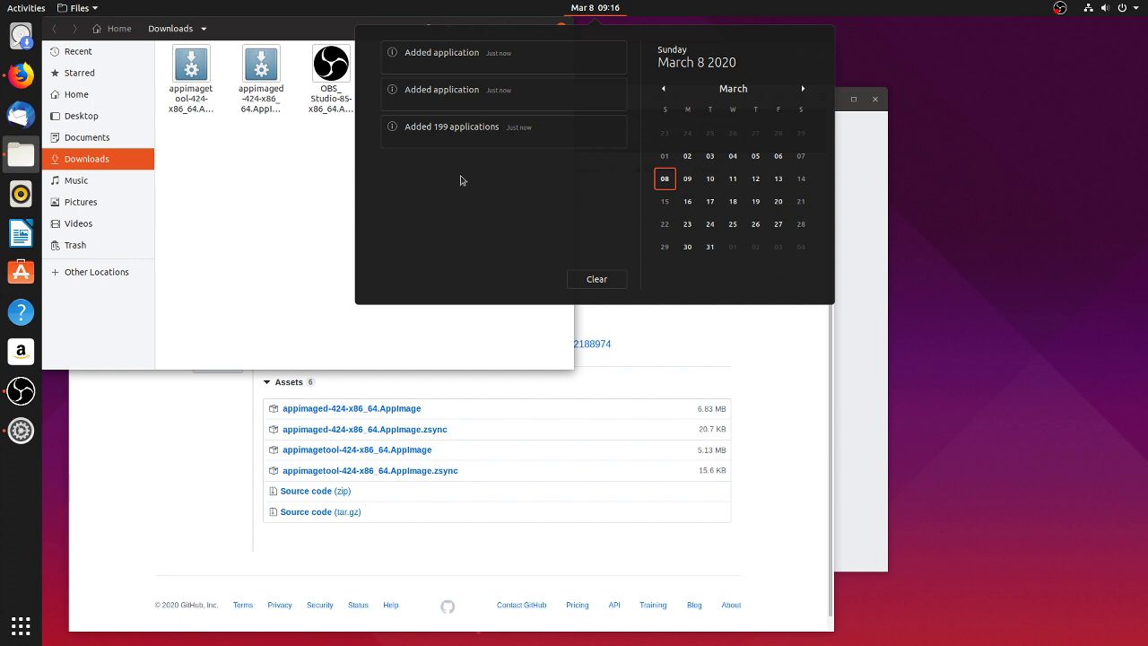
left_click(329, 223)
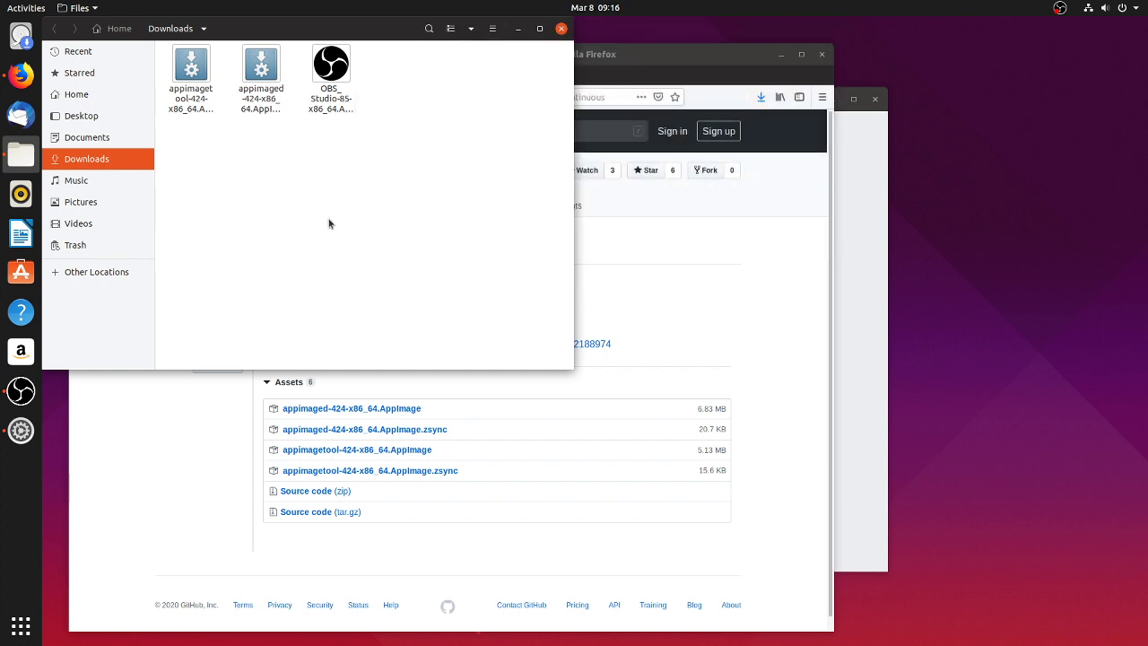